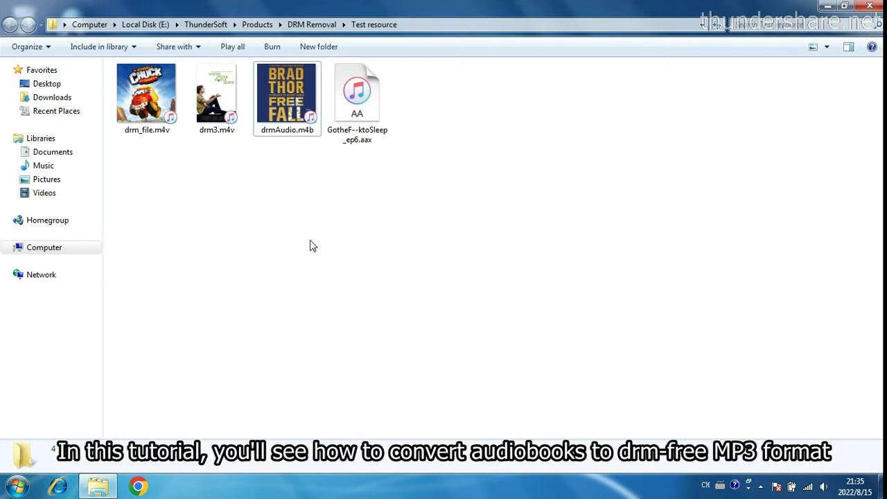
# Select drmAudio.m4b in the Test resource folder to view its protected-file details.
pyautogui.click(310, 244)
pyautogui.click(293, 108)
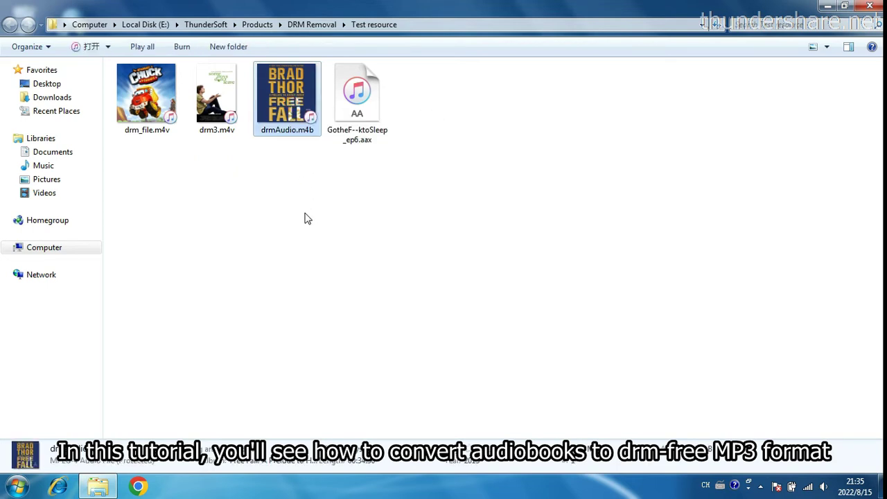
# Play drmAudio.m4b (Free Fall) in iTunes, then close iTunes.
pyautogui.click(286, 106)
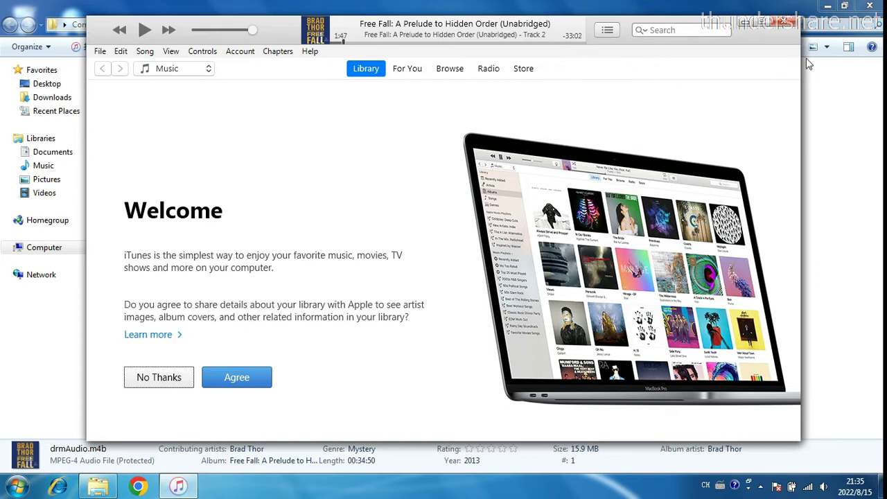
pyautogui.click(784, 23)
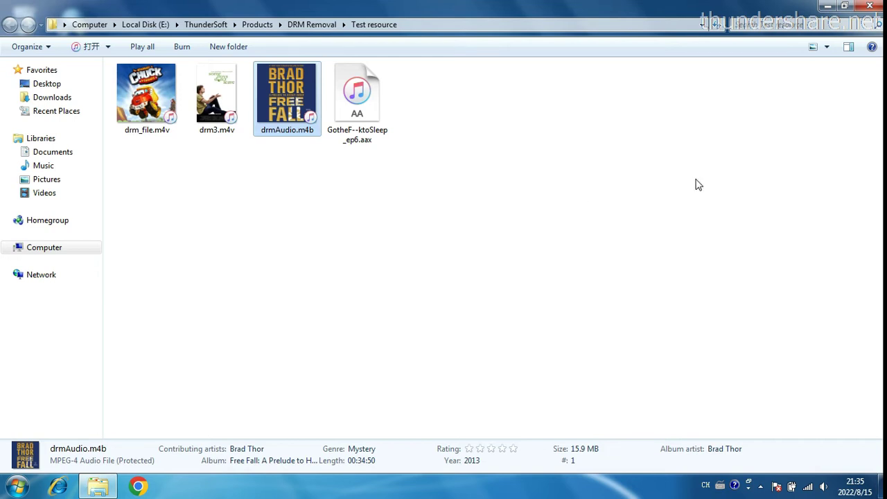
# Minimise the folder window and launch ThunderSoft Audiobook Converter from the desktop.
pyautogui.click(828, 6)
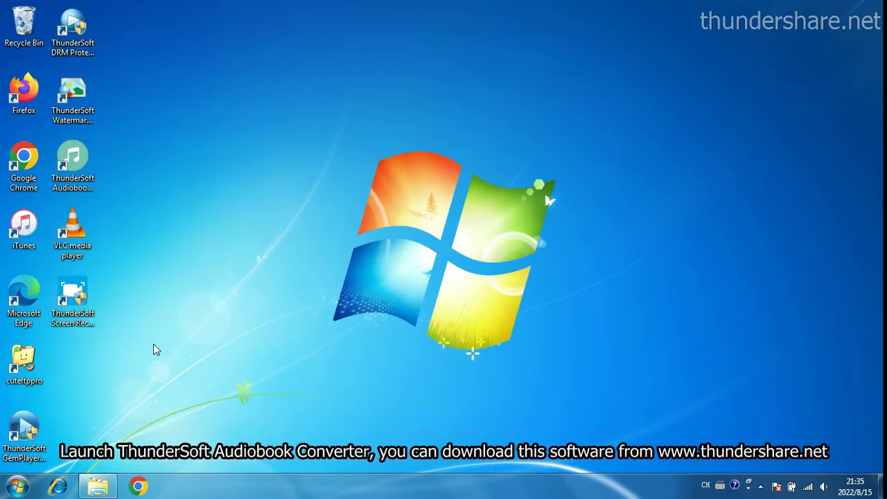
pyautogui.doubleClick(73, 171)
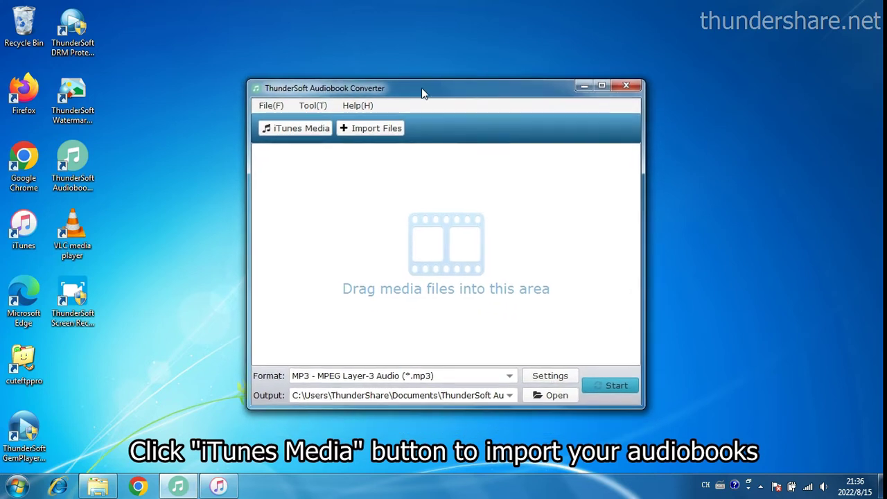
# Add the Free Fall audiobook from the iTunes library to the conversion list.
pyautogui.click(309, 132)
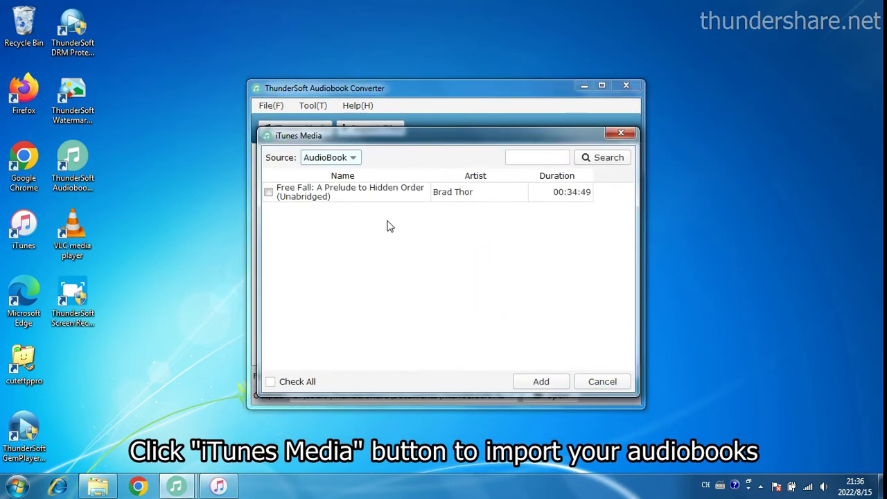
pyautogui.click(269, 192)
pyautogui.click(534, 381)
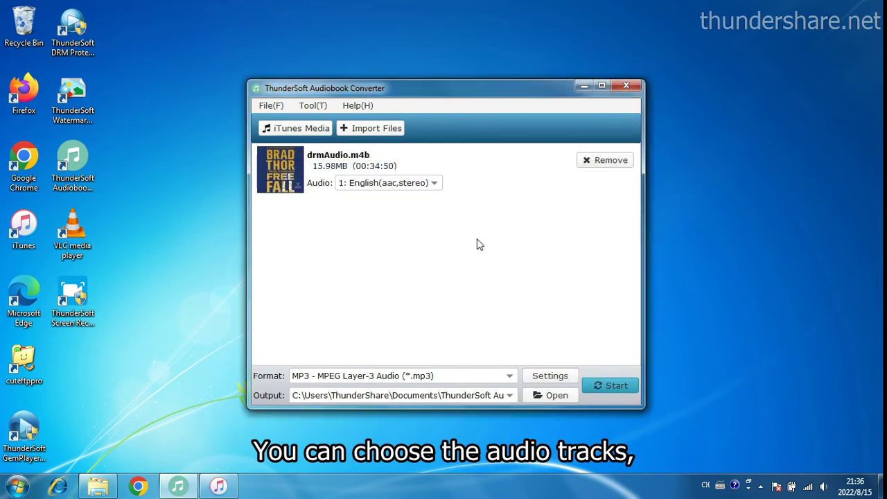
# Keep drmAudio.m4b's English audio track and show the output format list.
pyautogui.click(431, 162)
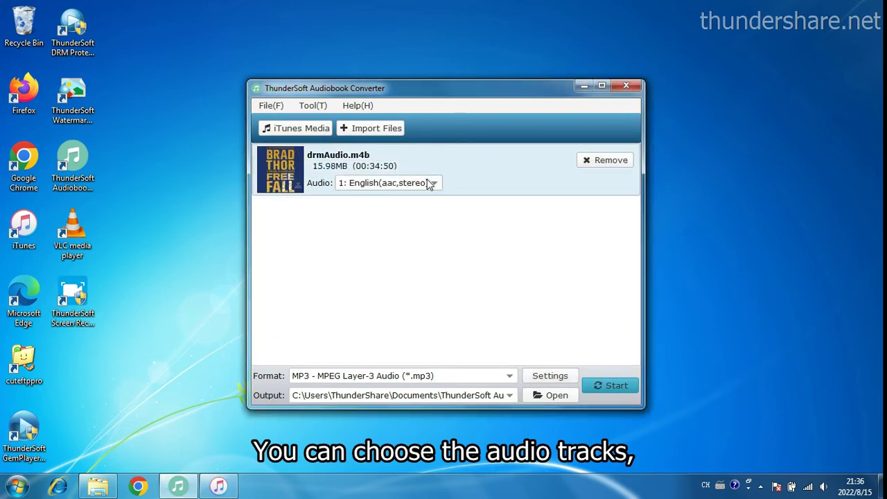
pyautogui.click(430, 183)
pyautogui.click(427, 182)
pyautogui.click(470, 176)
pyautogui.click(428, 378)
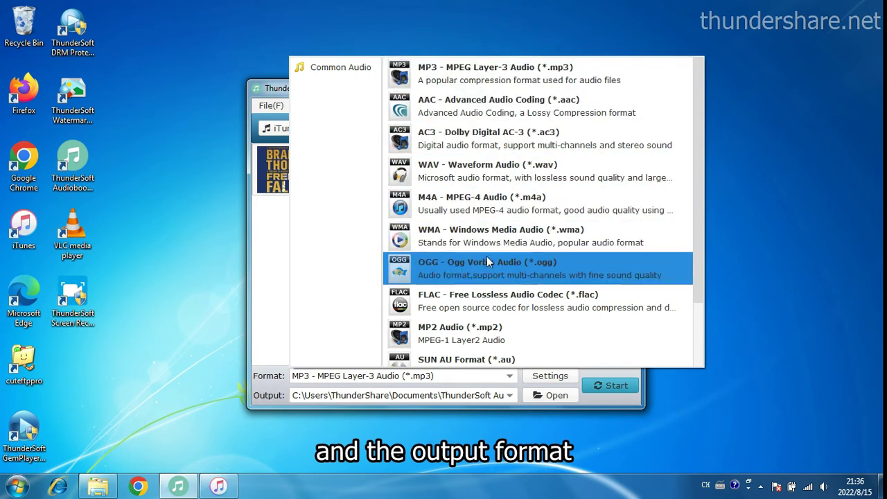
# Choose MP3 - MPEG Layer-3 Audio as the format and convert drmAudio.m4b.
pyautogui.click(491, 73)
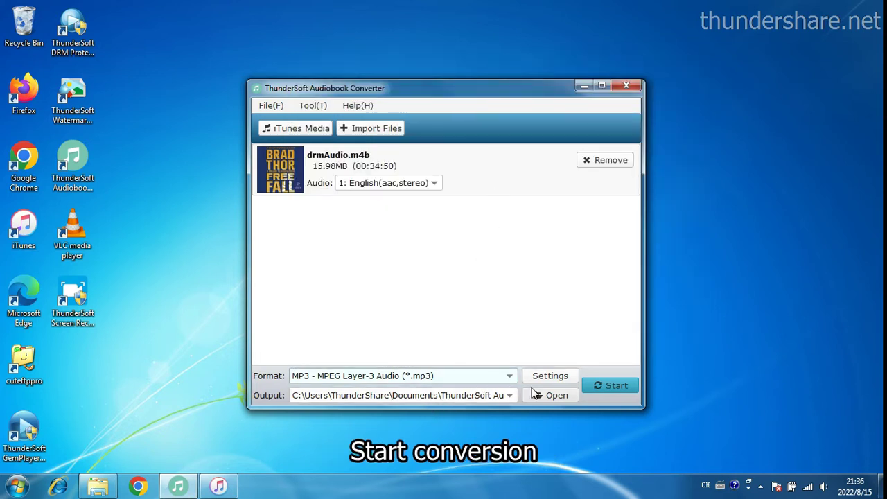
pyautogui.click(604, 392)
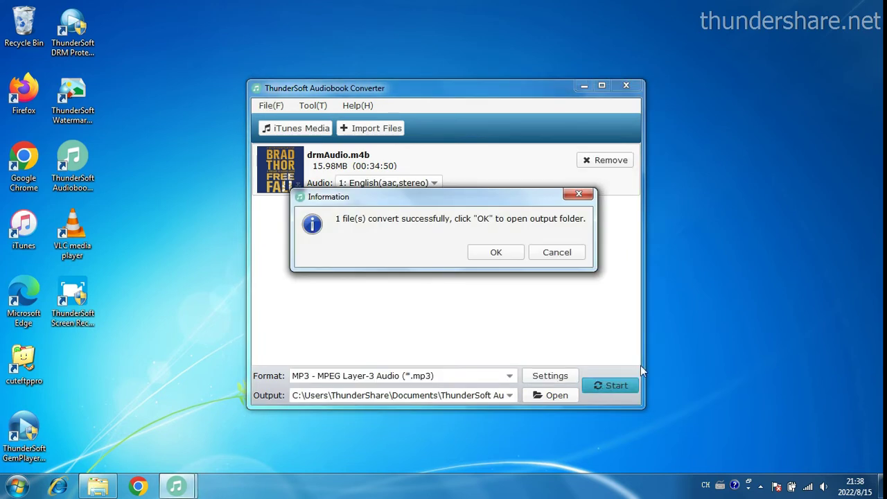
# Accept the success message, open the output folder and play drmAudio.mp3 in VLC.
pyautogui.click(497, 252)
pyautogui.click(559, 397)
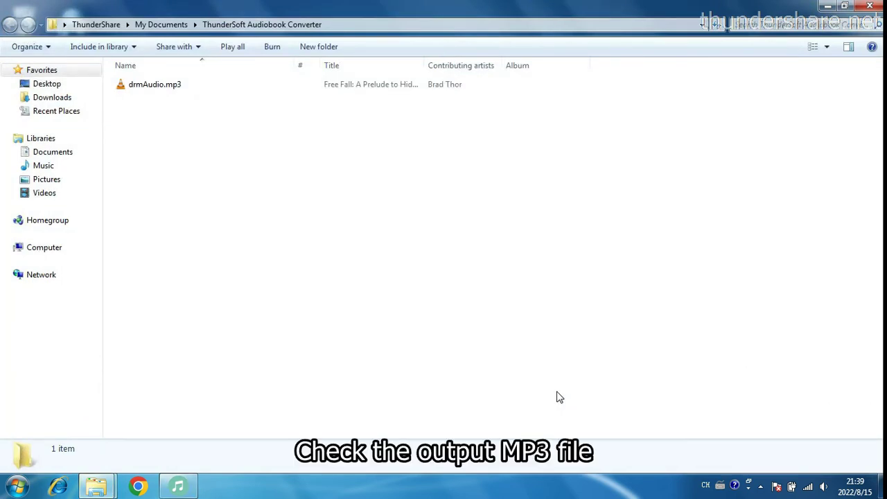
pyautogui.click(145, 86)
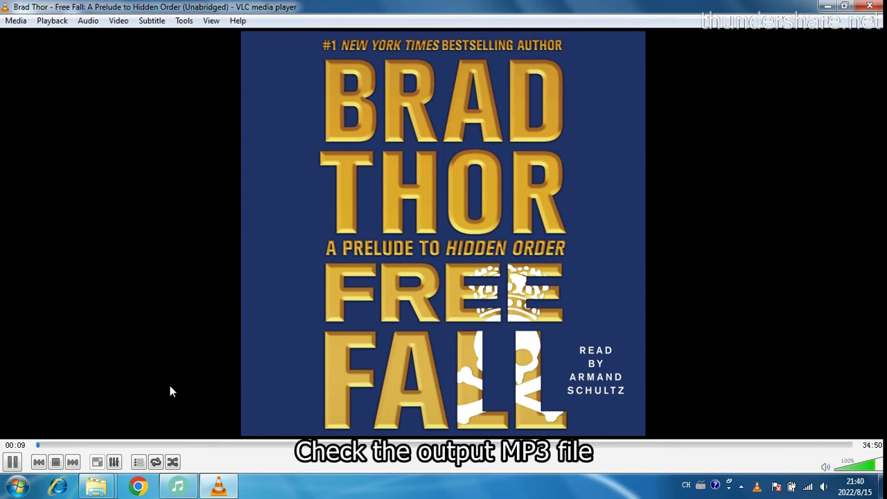
# Seek drmAudio.mp3 to about 5 and 24 minutes, then close VLC and the output folder.
pyautogui.click(152, 445)
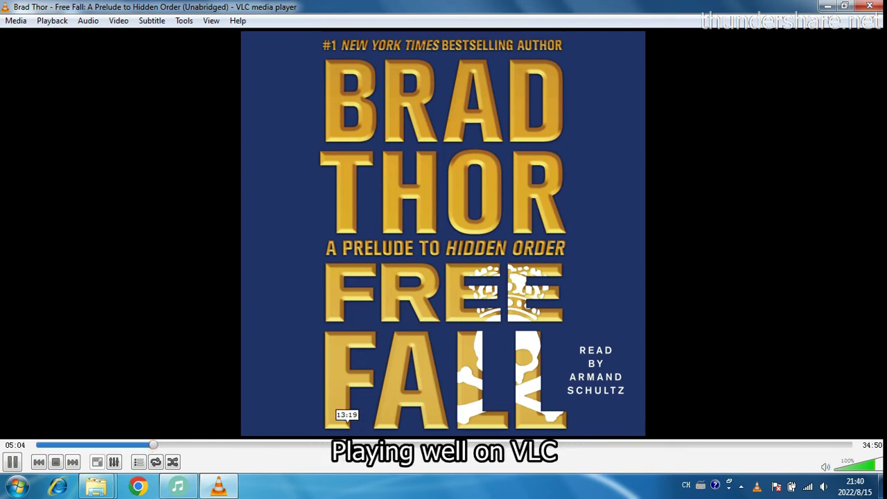
pyautogui.click(600, 446)
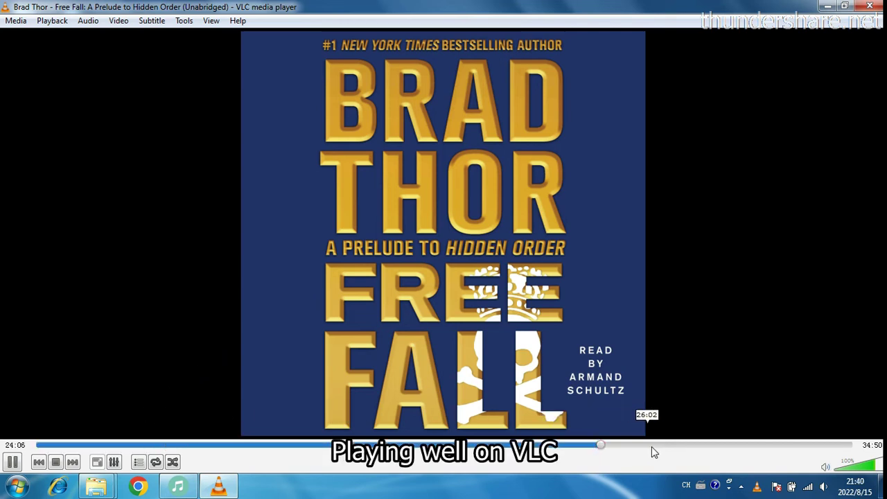
pyautogui.click(870, 6)
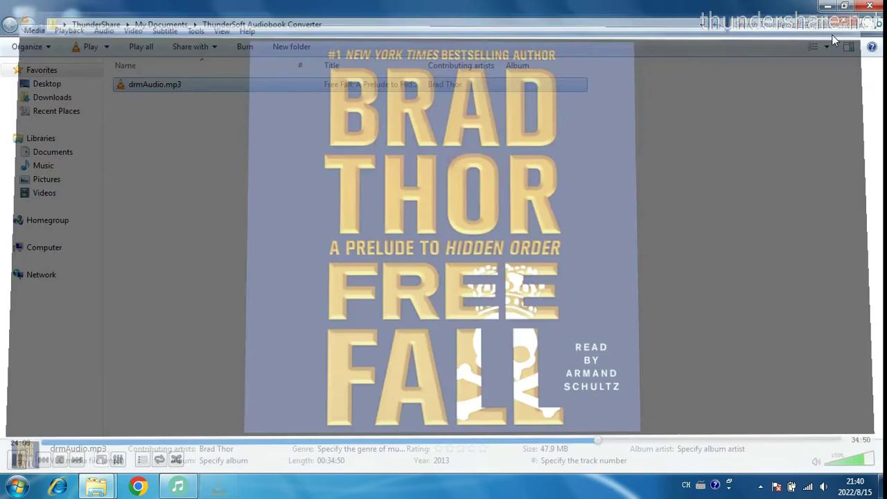
pyautogui.hotkey('alt', 'F4')
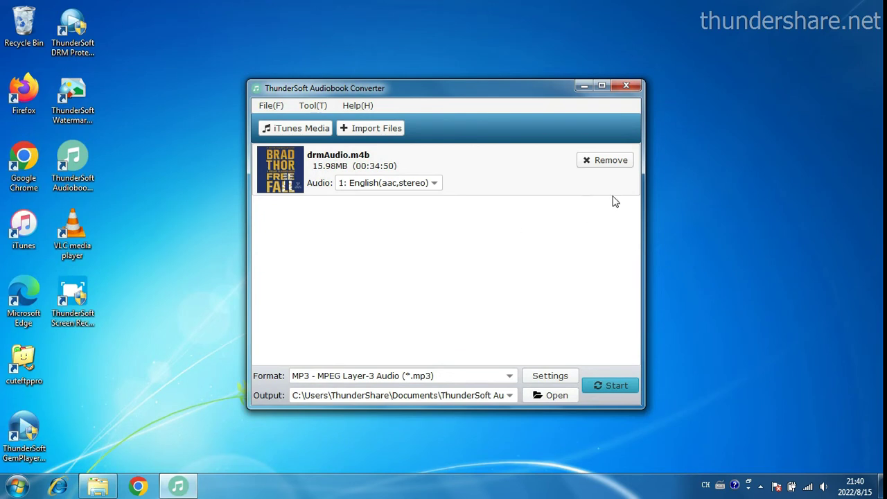
# Remove drmAudio.m4b from the list and select GotheF--ktoSleep_ep6.aax in the Test resource folder.
pyautogui.click(610, 165)
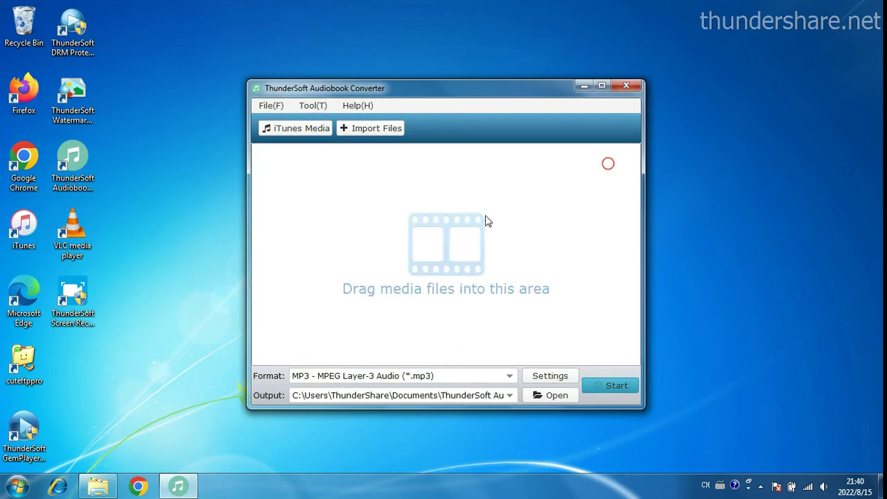
pyautogui.click(98, 487)
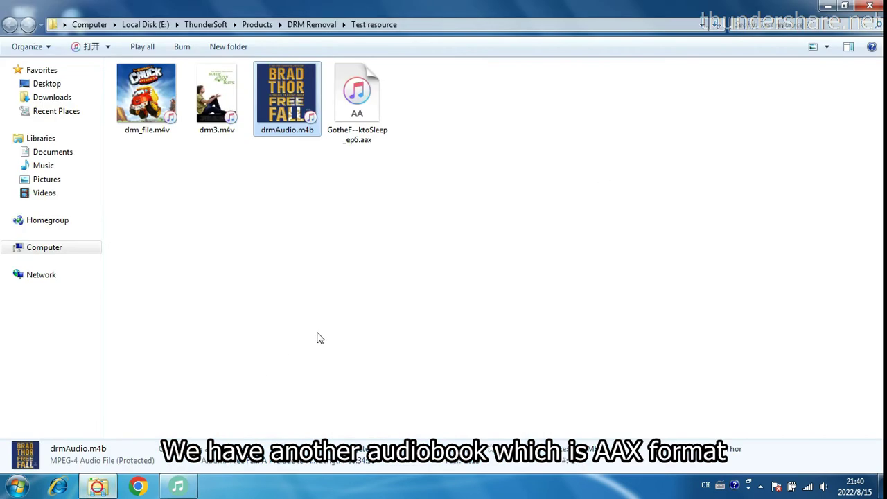
pyautogui.click(373, 115)
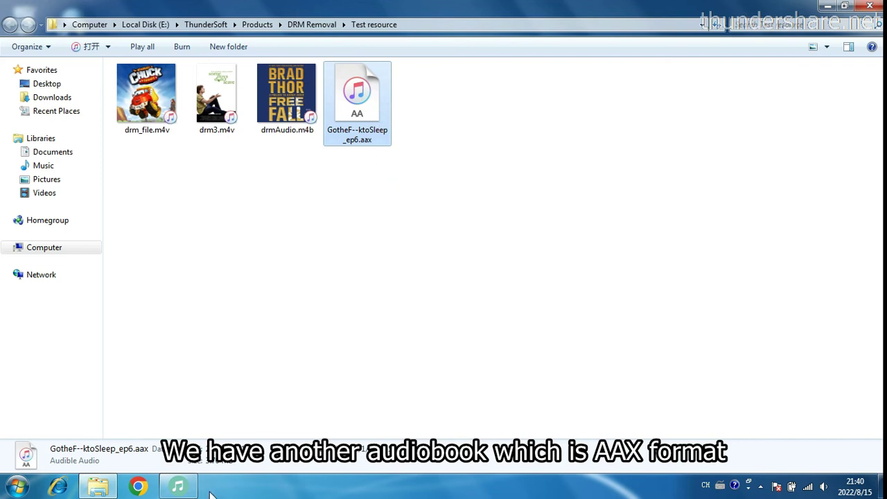
pyautogui.click(178, 487)
# Drag GotheF--ktoSleep_ep6.aax into the converter, check its audio tracks, and convert it to MP3.
pyautogui.moveTo(379, 90); pyautogui.dragTo(556, 79)
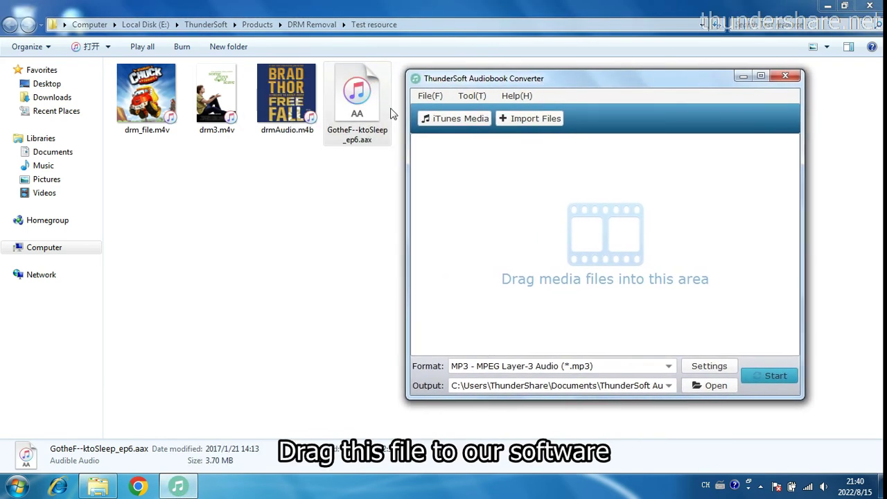
pyautogui.moveTo(385, 111); pyautogui.dragTo(477, 201)
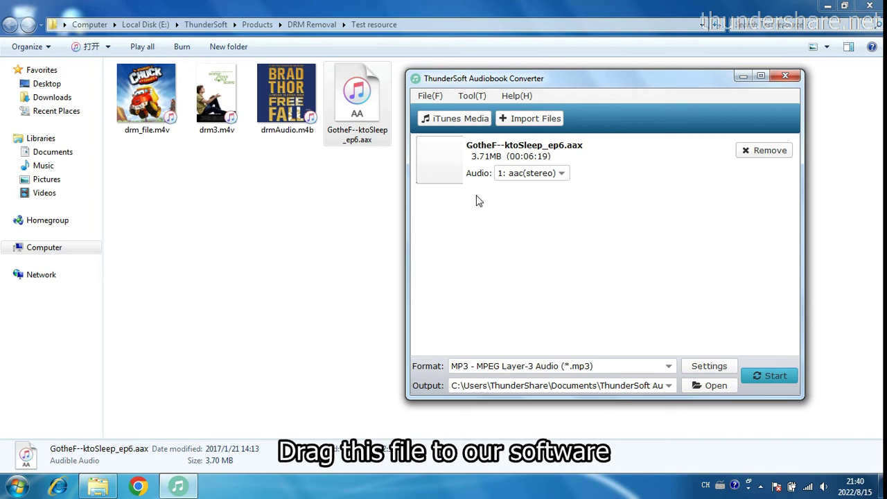
pyautogui.click(551, 175)
pyautogui.click(763, 375)
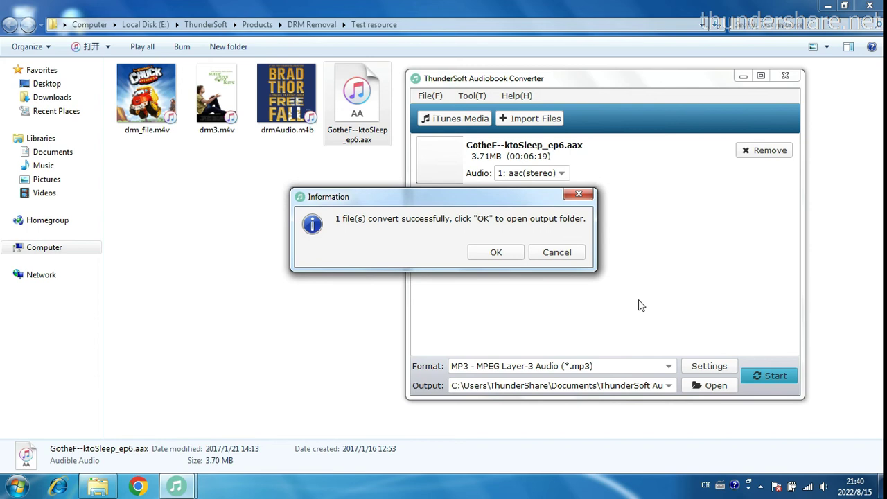
# Open the output folder and play GotheF--ktoSleep_ep6.mp3 in VLC.
pyautogui.click(495, 253)
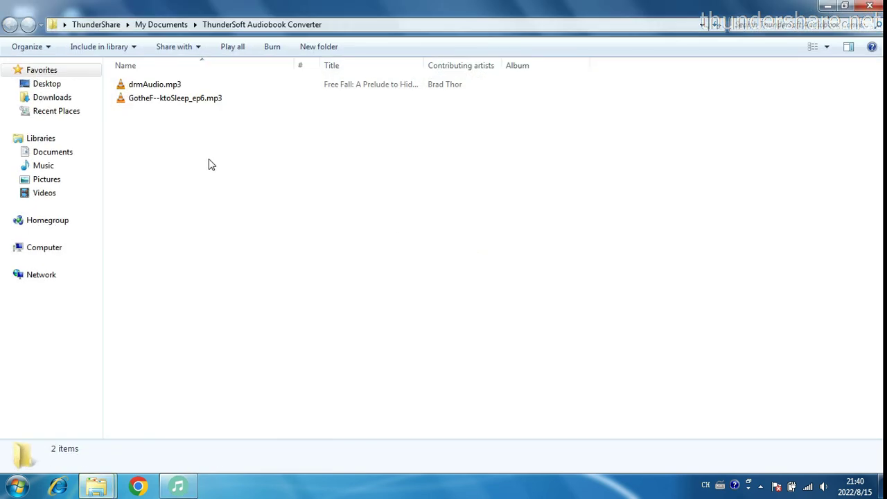
pyautogui.doubleClick(161, 101)
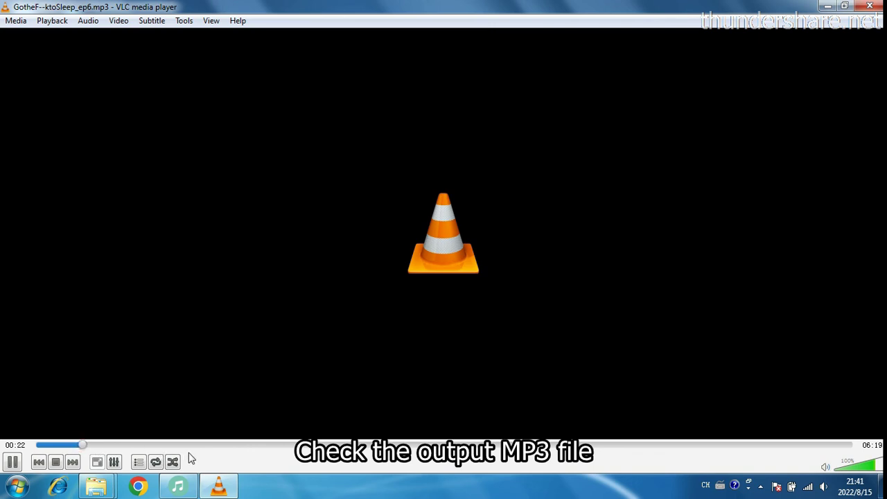
# Skip GotheF--ktoSleep_ep6.mp3 ahead to about 02:28, then 05:30, then near the end.
pyautogui.click(351, 445)
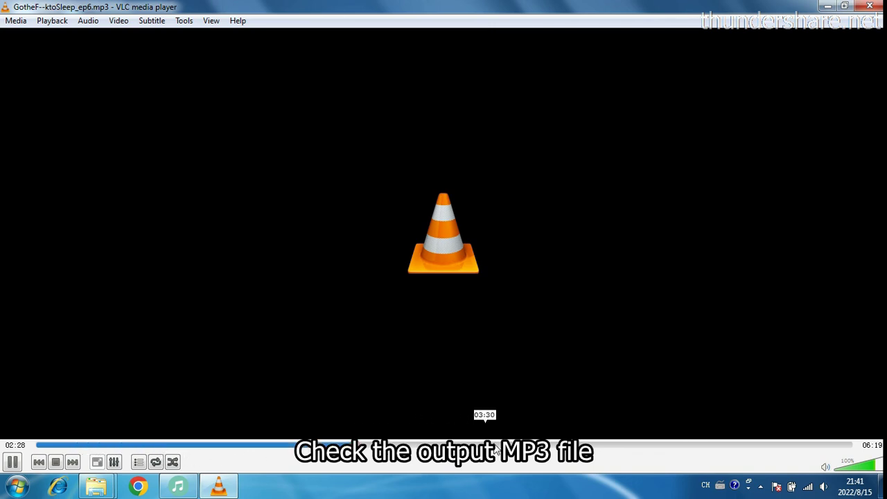
pyautogui.click(746, 446)
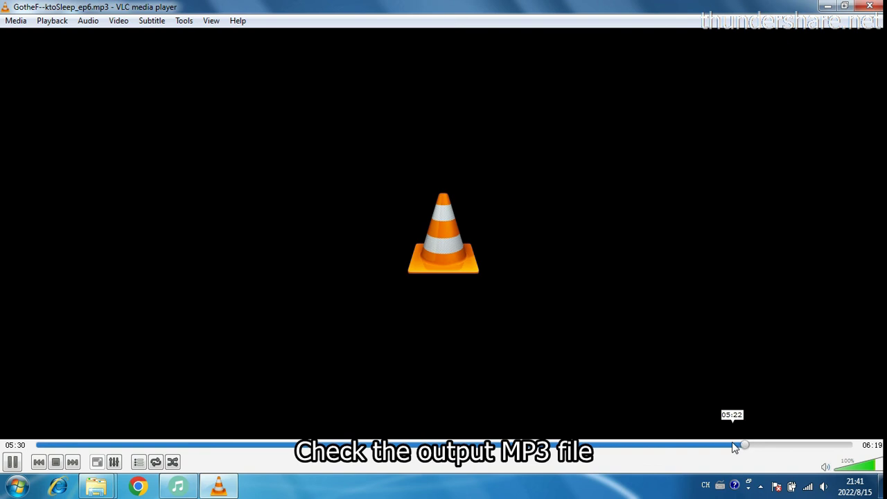
pyautogui.click(778, 446)
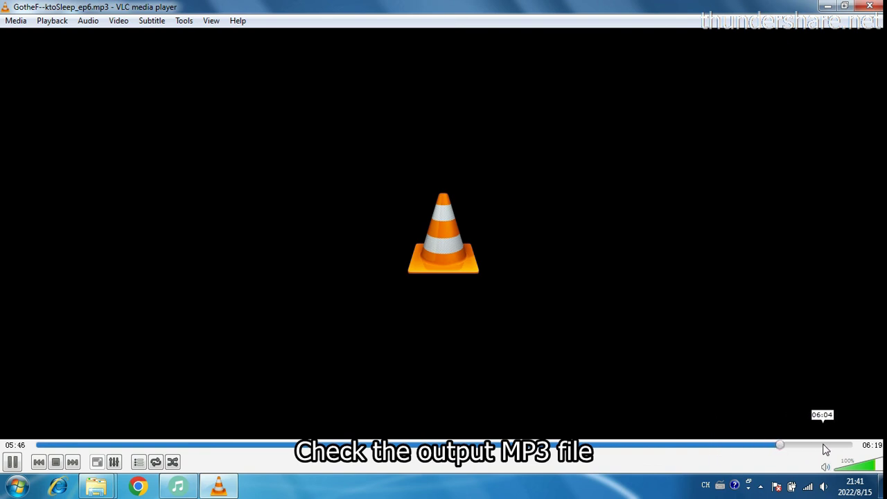